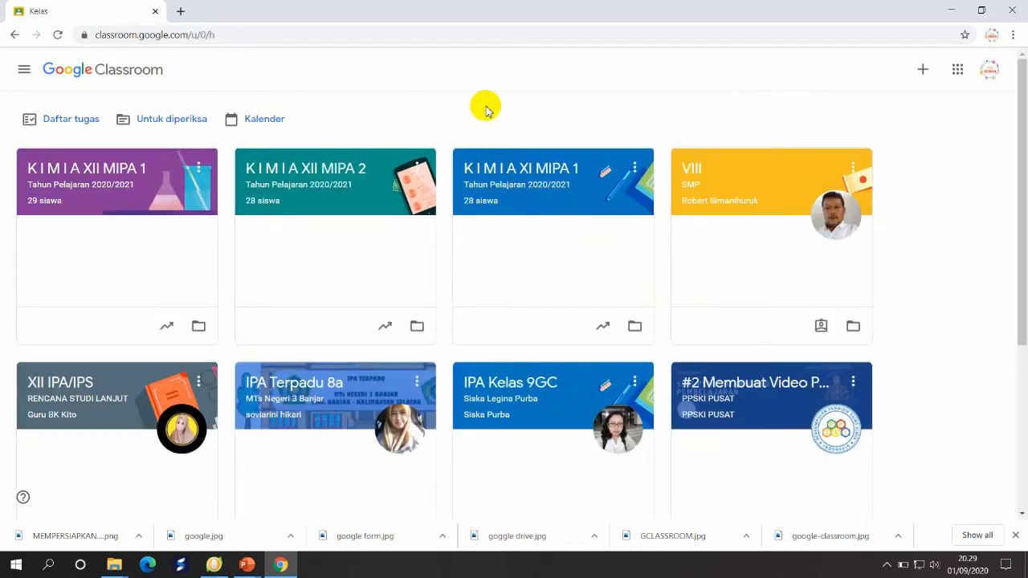
# Start creating a new class and accept the notice about using Classroom at a school with students.
pyautogui.click(929, 72)
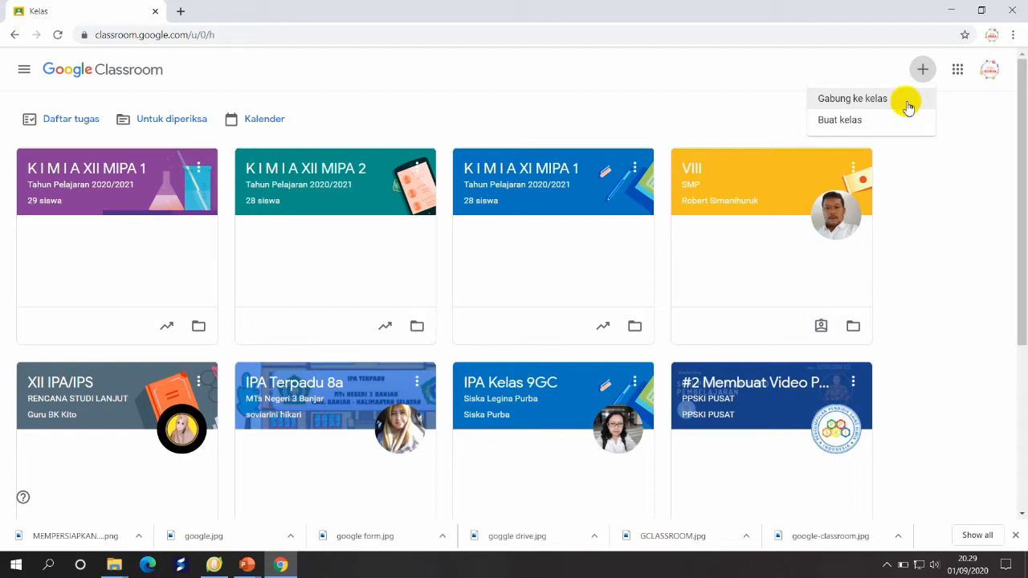
pyautogui.click(861, 124)
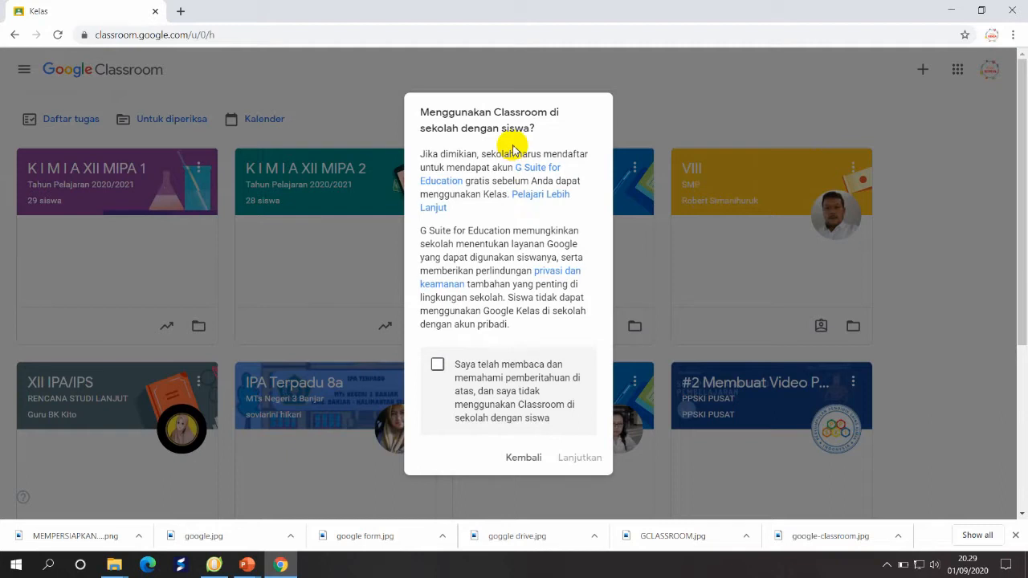
pyautogui.click(437, 369)
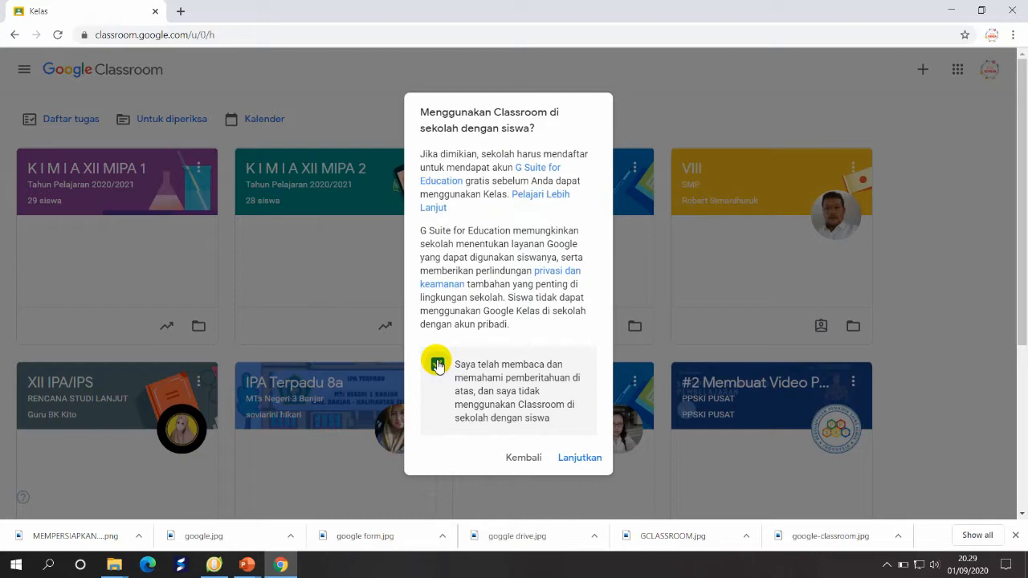
pyautogui.click(581, 460)
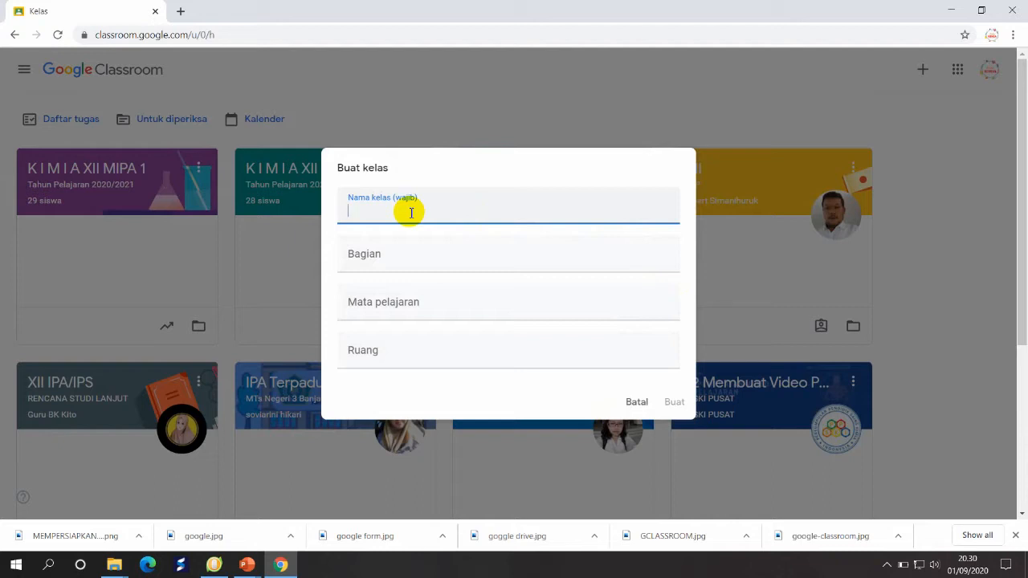
# Enter KIMIA XII MIPA as the name of the new class.
pyautogui.write('XII')
pyautogui.press('BackSpace')
pyautogui.press('BackSpace')
pyautogui.press('BackSpace')
pyautogui.press('BackSpace')
pyautogui.write('KIMIA XII MIPA')
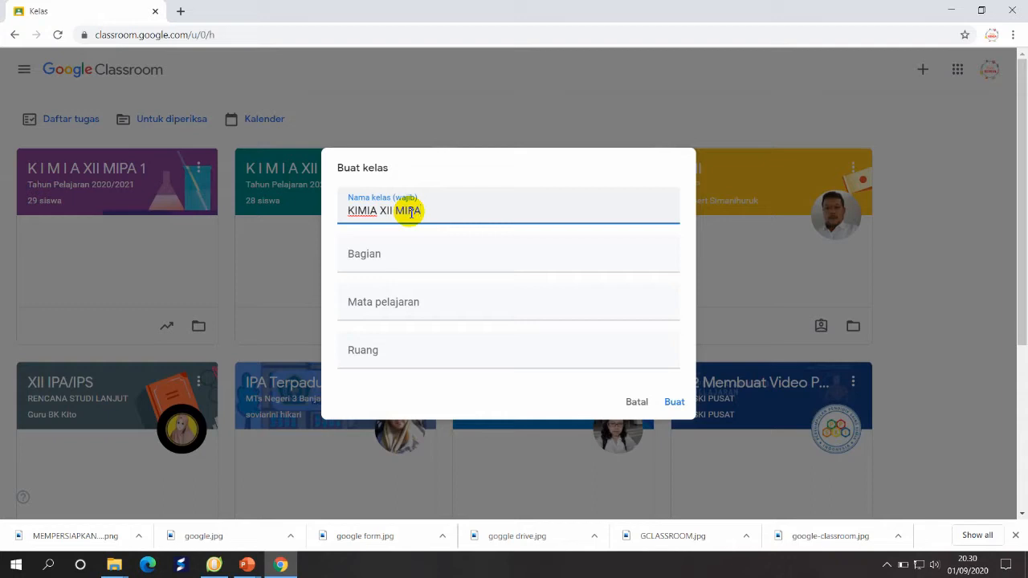
pyautogui.write(' 1')
pyautogui.press('BackSpace')
# Set the section to MIPA, the subject to KIMIA and the room to 1, and create the class.
pyautogui.click(388, 258)
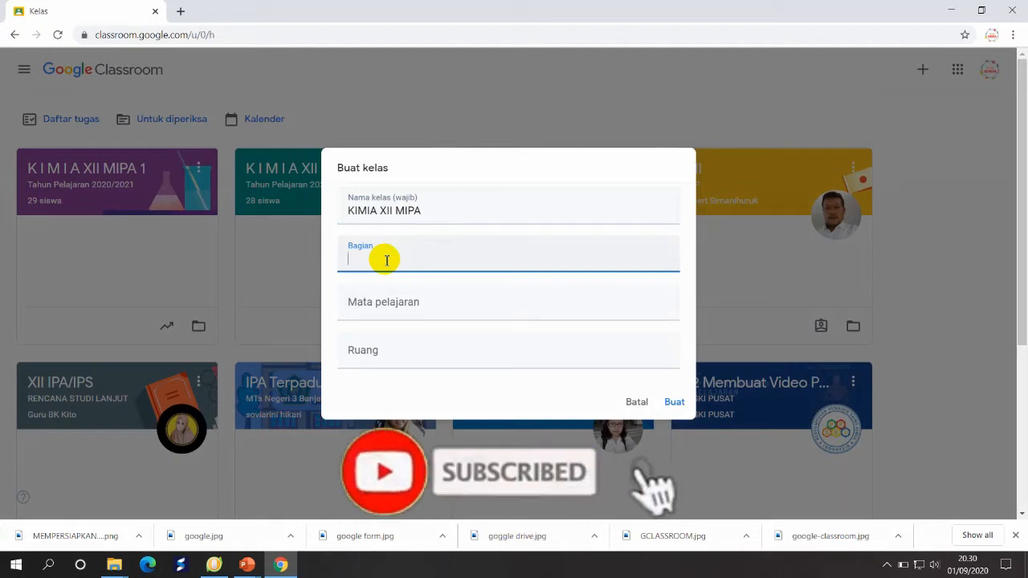
pyautogui.write('MIPA')
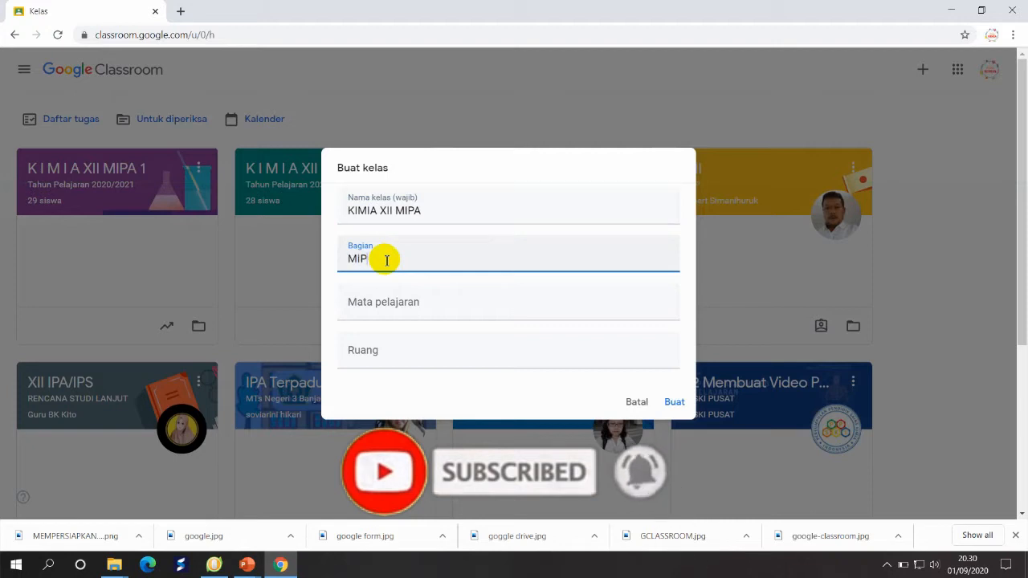
pyautogui.click(404, 303)
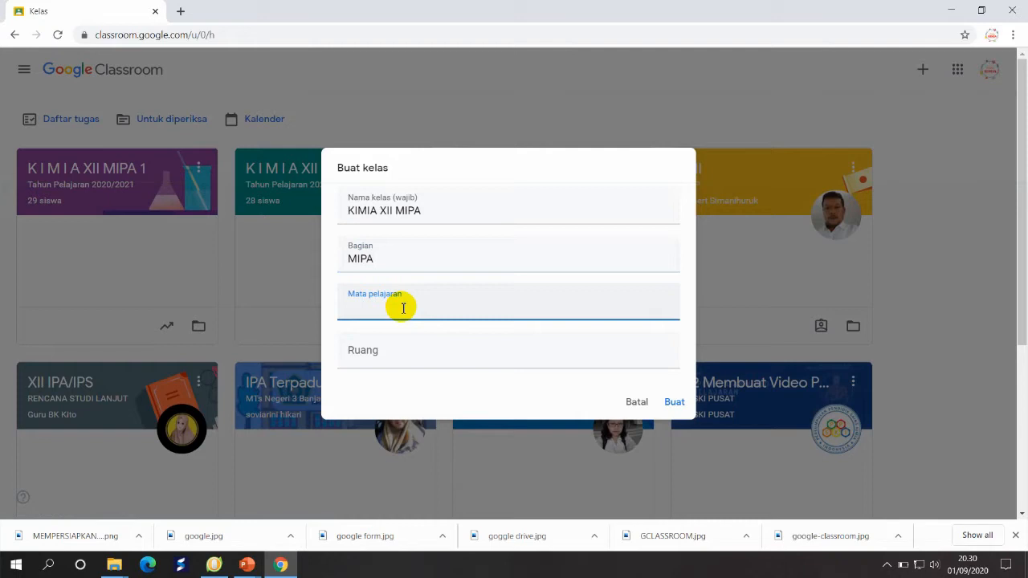
pyautogui.write('KIMIA')
pyautogui.click(401, 351)
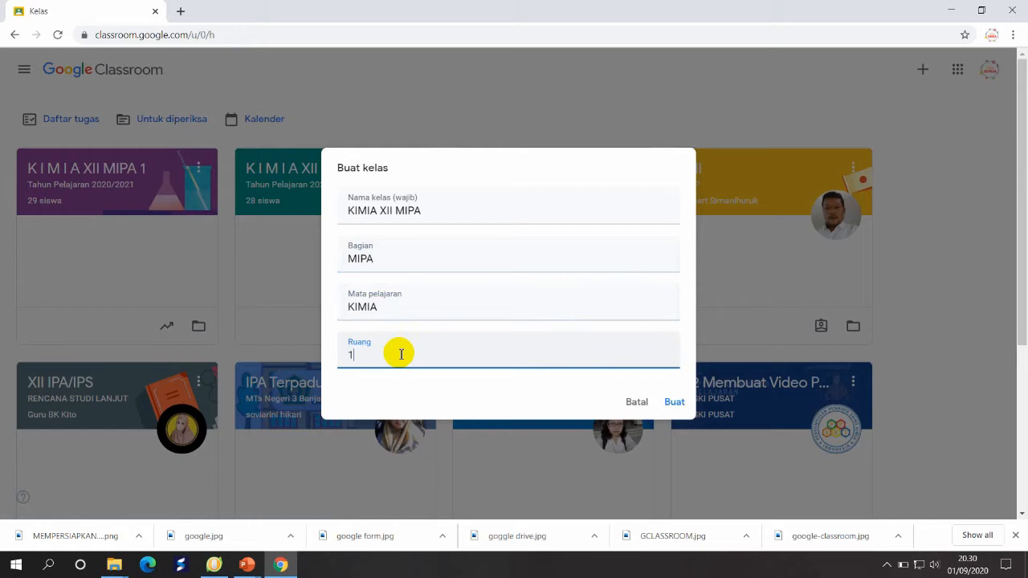
pyautogui.click(674, 403)
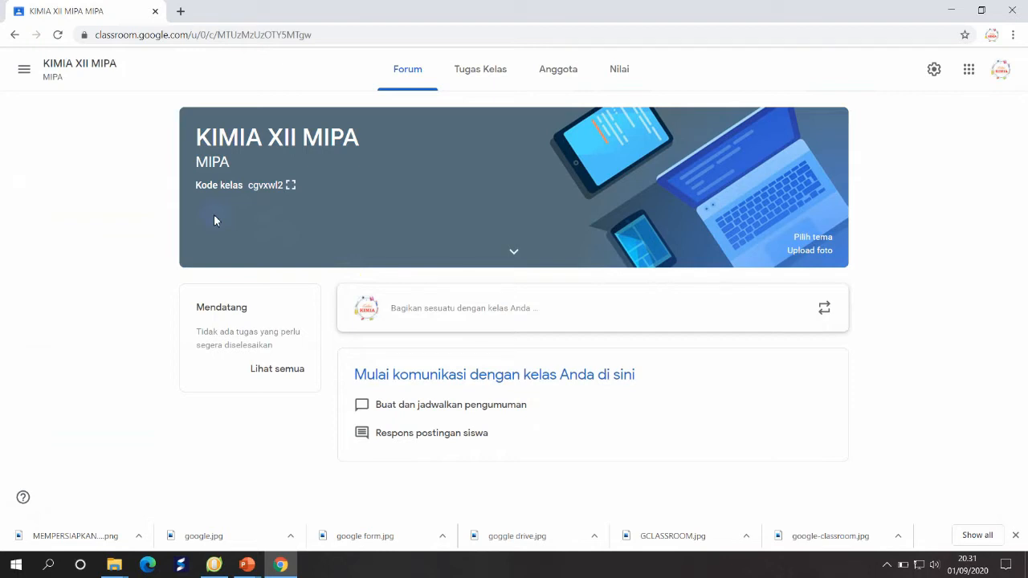
pyautogui.click(131, 171)
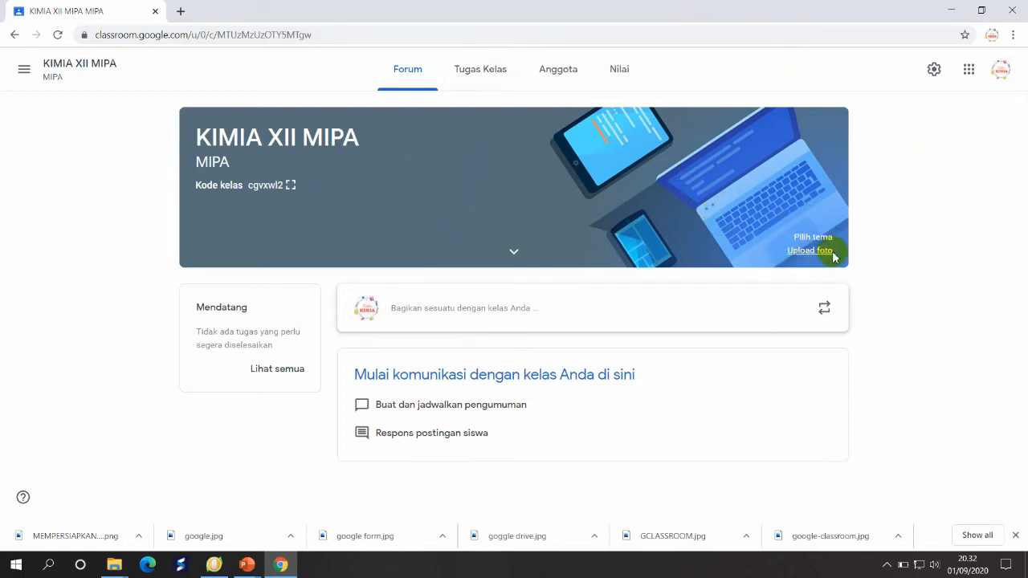
pyautogui.click(813, 239)
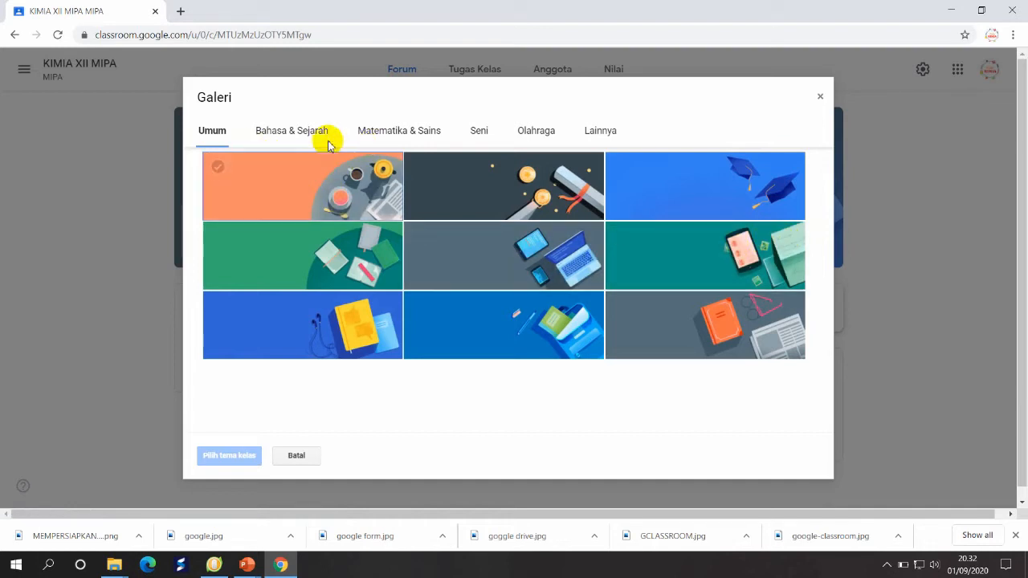
pyautogui.click(294, 135)
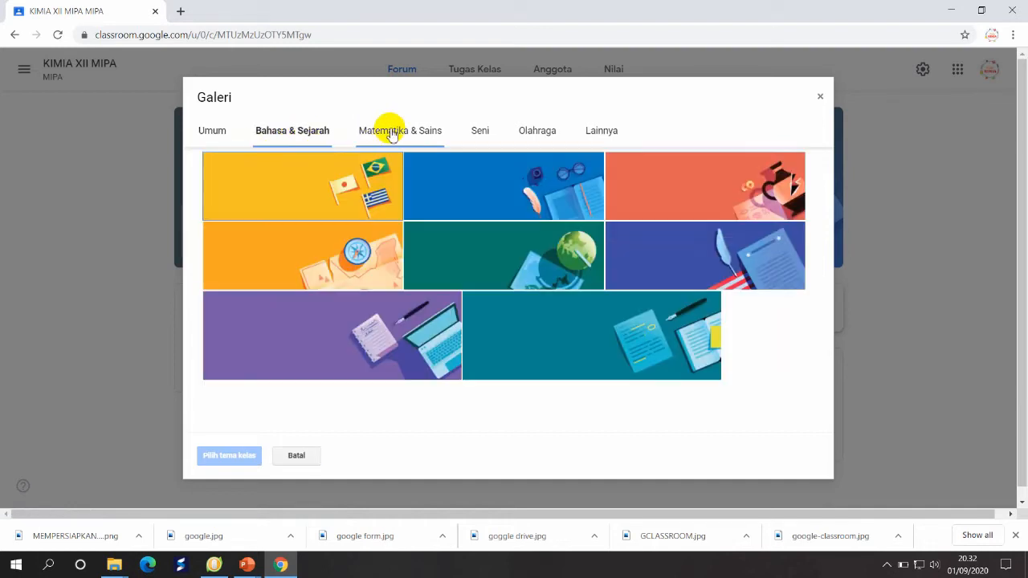
pyautogui.click(392, 135)
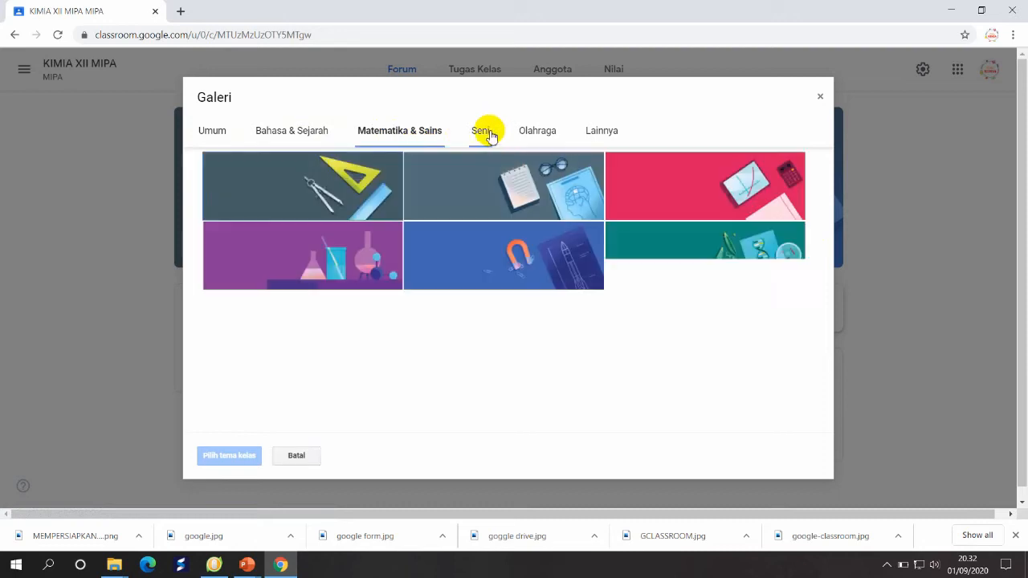
pyautogui.click(223, 136)
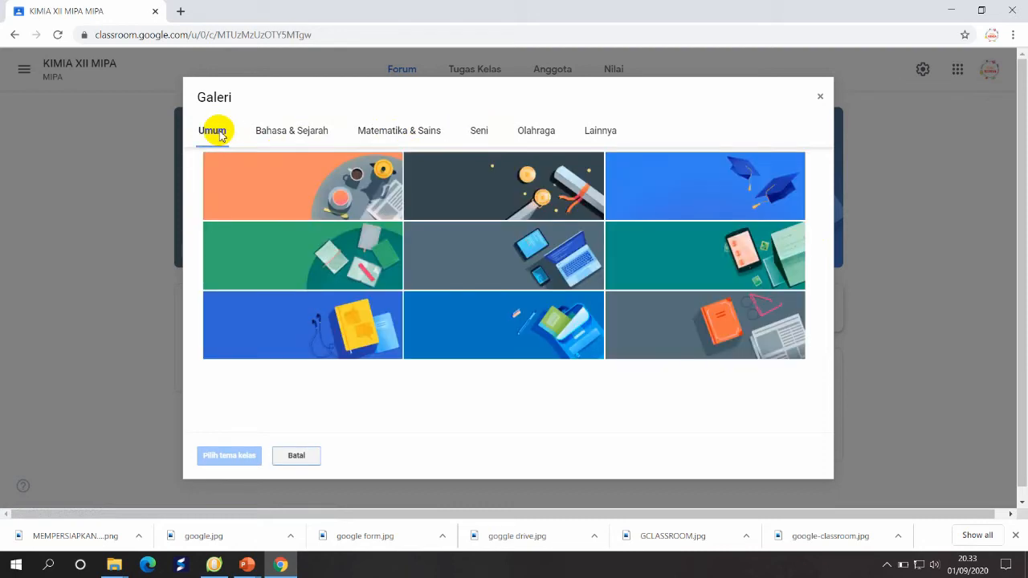
pyautogui.click(313, 201)
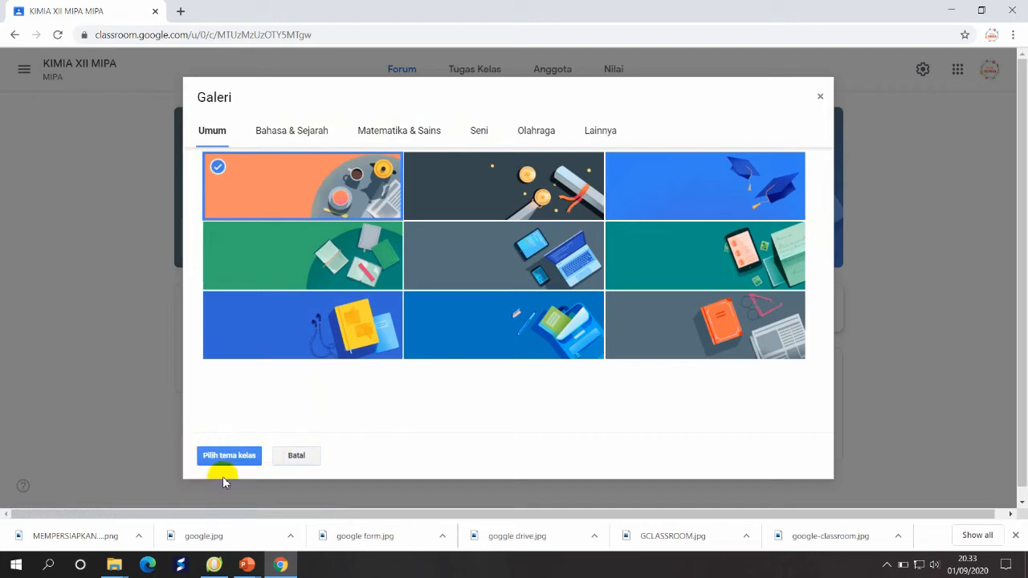
pyautogui.click(299, 459)
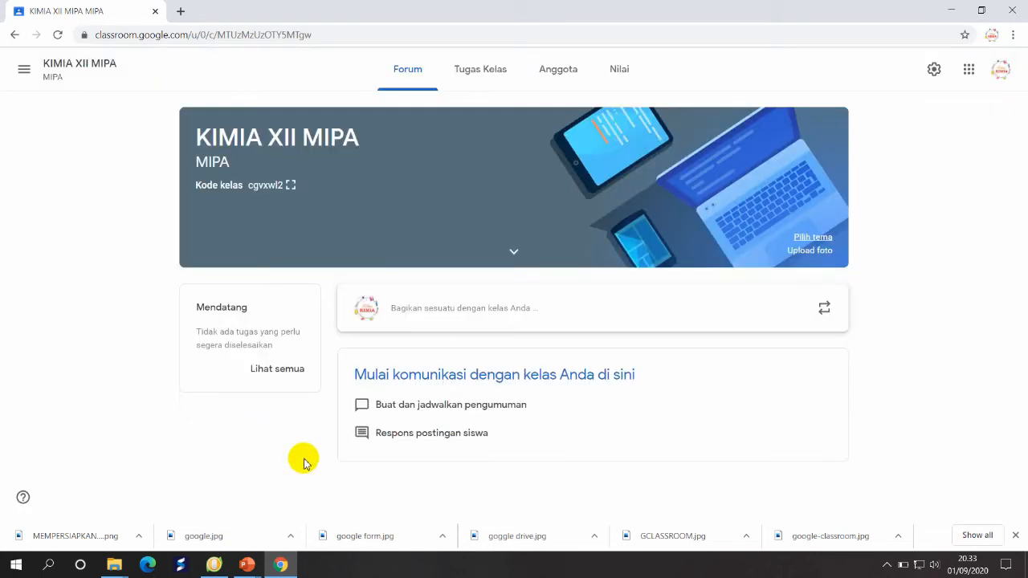
# Upload the image HEADER 1 from the Pictures folder as the class header photo.
pyautogui.click(812, 251)
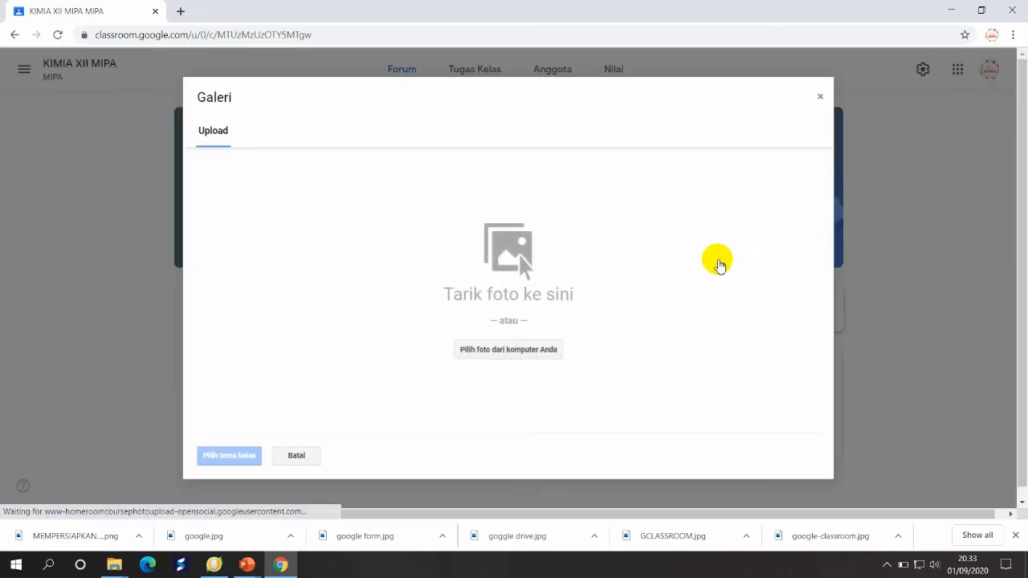
pyautogui.click(519, 352)
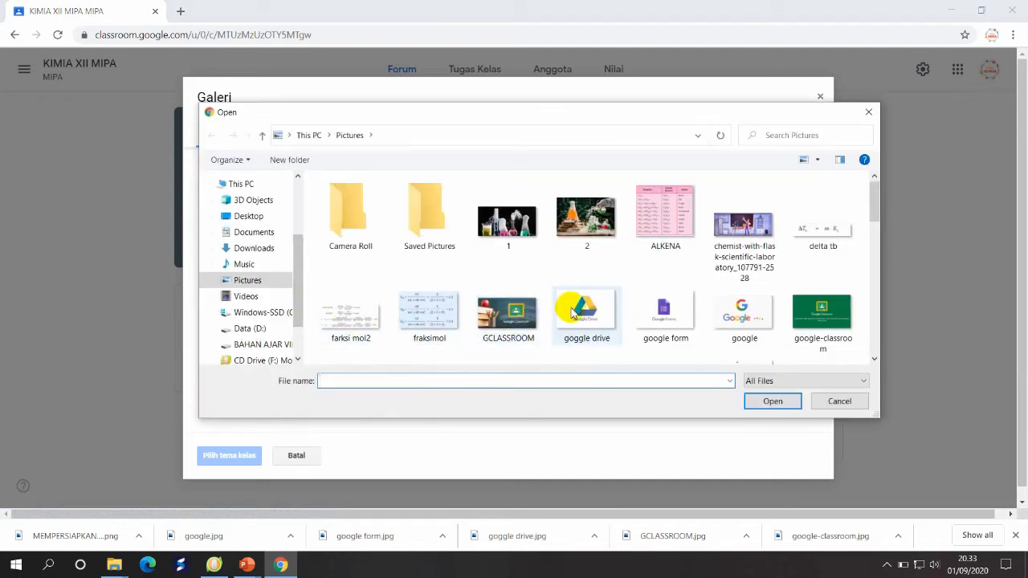
pyautogui.click(589, 319)
pyautogui.scroll(-1, 587, 319)
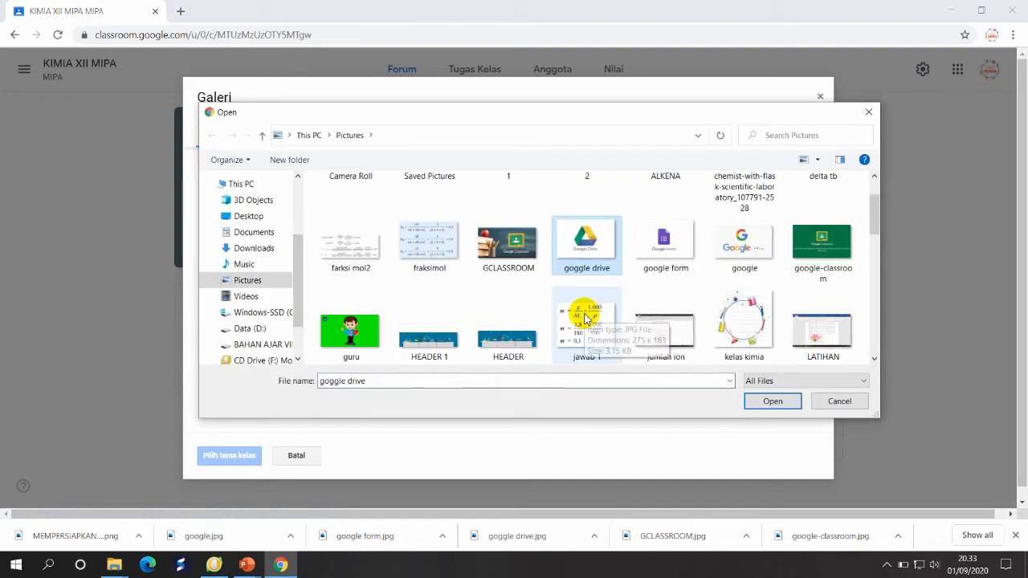
pyautogui.click(432, 357)
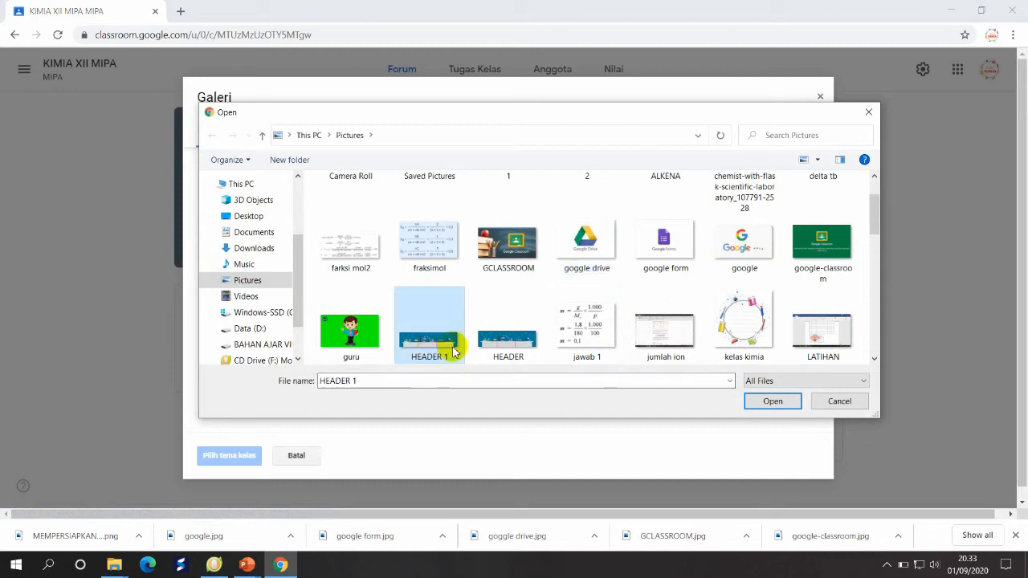
pyautogui.click(774, 402)
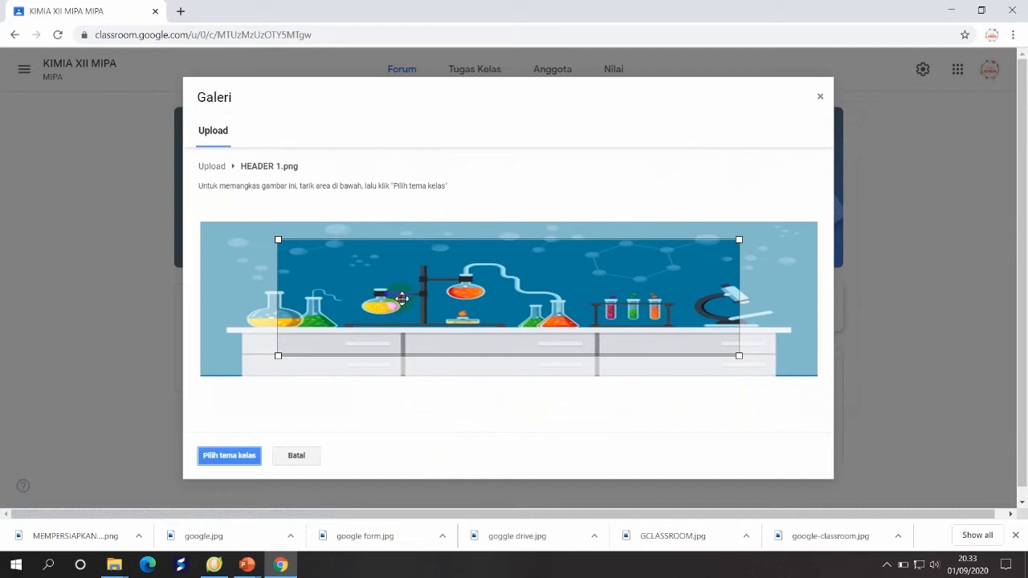
# Enlarge the crop area to cover nearly the whole laboratory image and apply it as the class theme.
pyautogui.moveTo(401, 298); pyautogui.dragTo(337, 282)
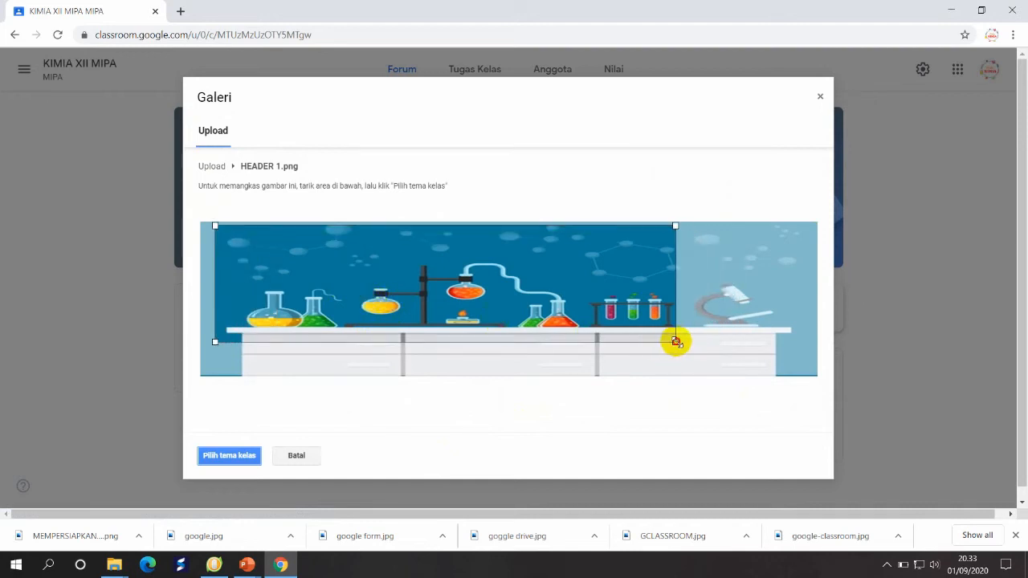
pyautogui.moveTo(676, 342); pyautogui.dragTo(817, 377)
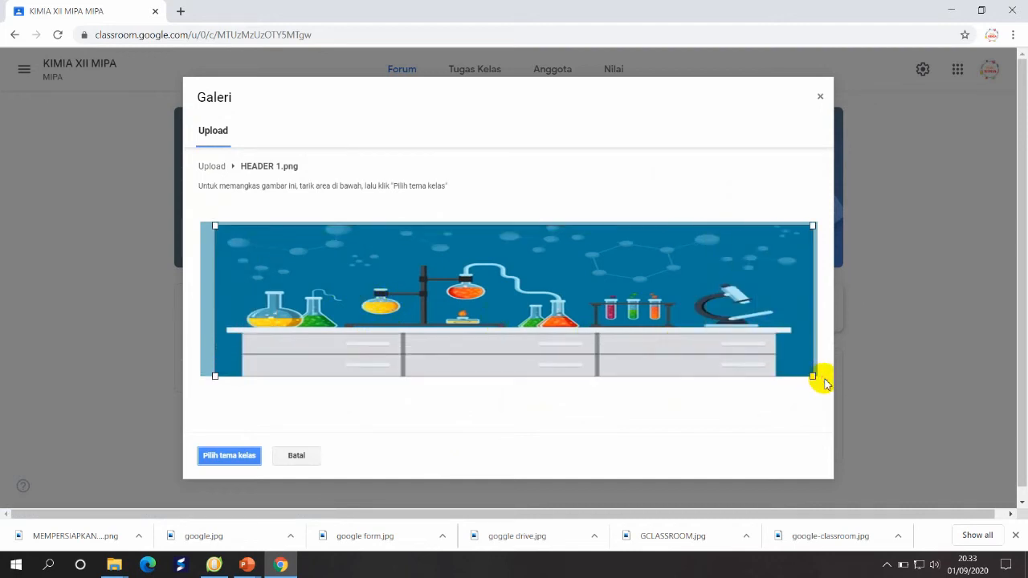
pyautogui.moveTo(213, 225); pyautogui.dragTo(201, 220)
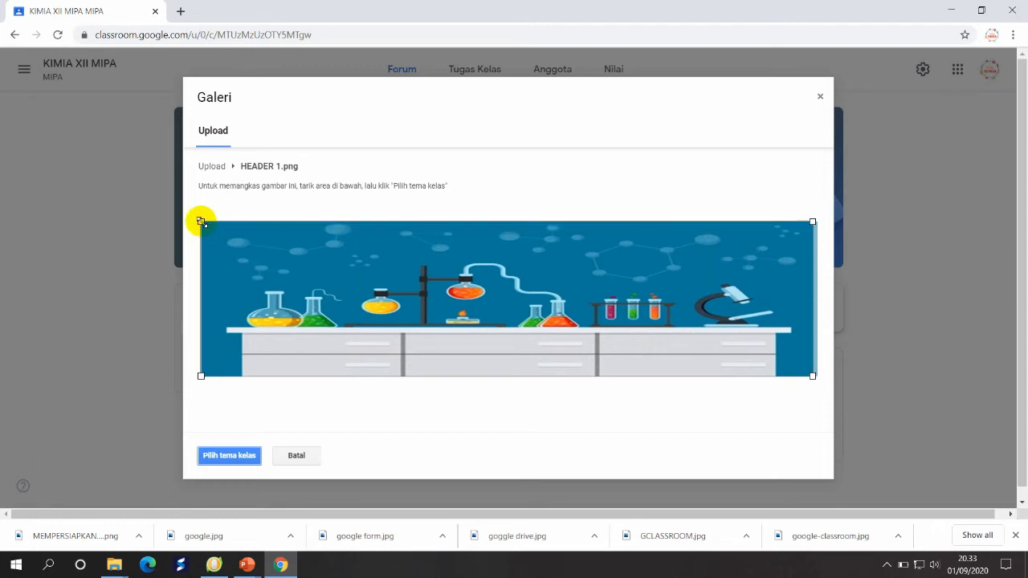
pyautogui.moveTo(515, 292); pyautogui.dragTo(521, 292)
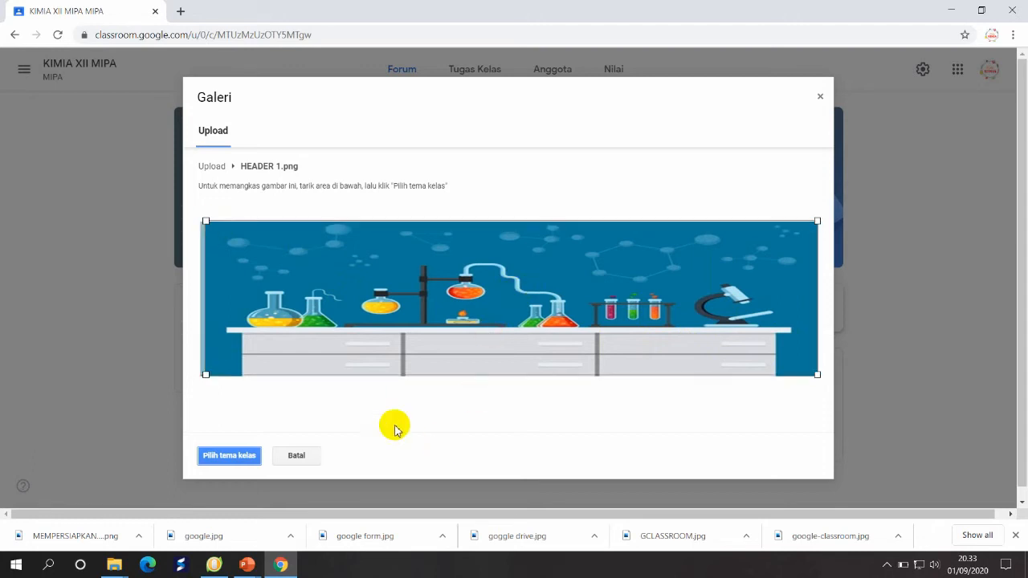
pyautogui.moveTo(383, 273); pyautogui.dragTo(383, 278)
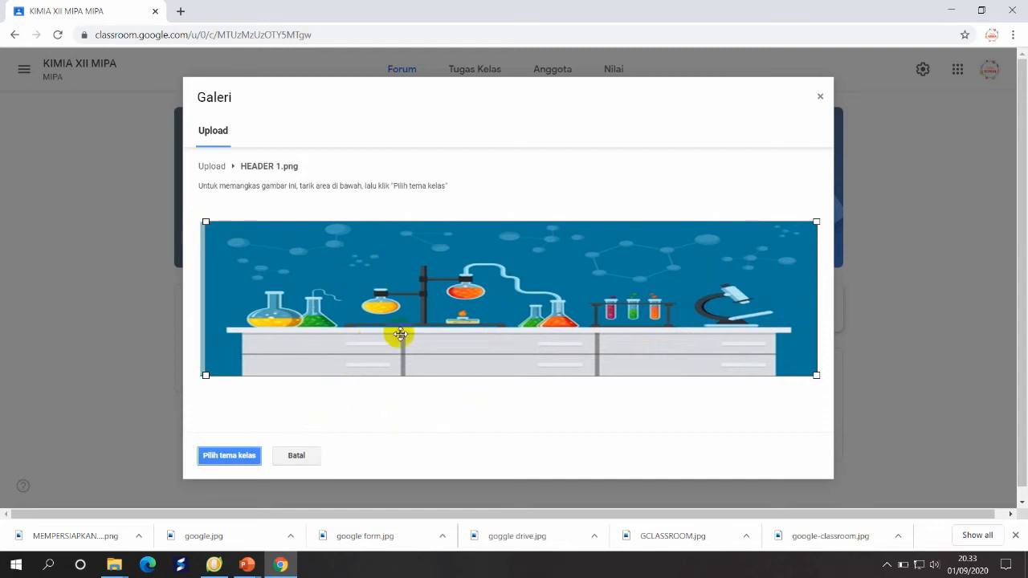
pyautogui.click(231, 457)
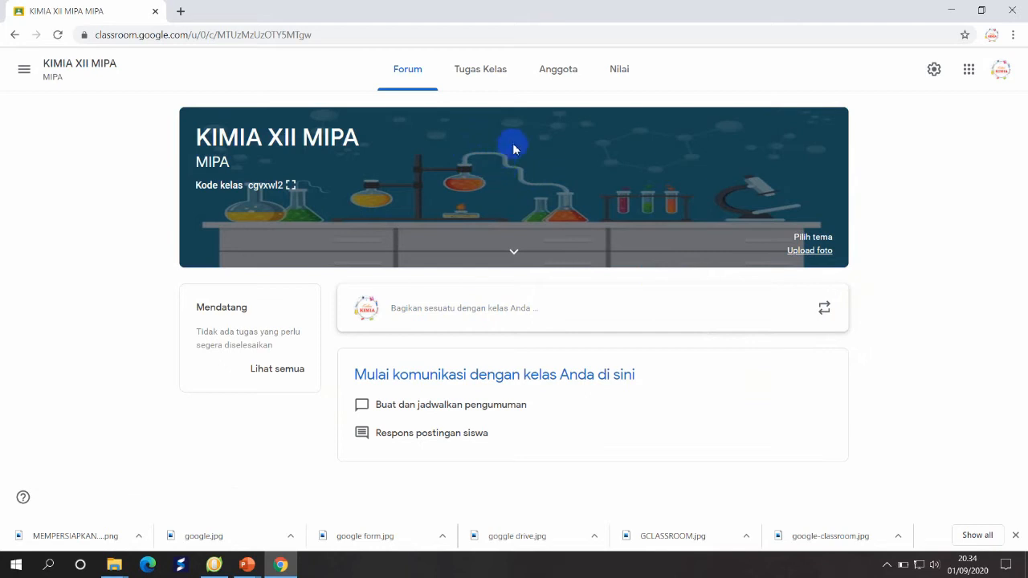
# Open the class settings and copy the class invitation link.
pyautogui.click(934, 71)
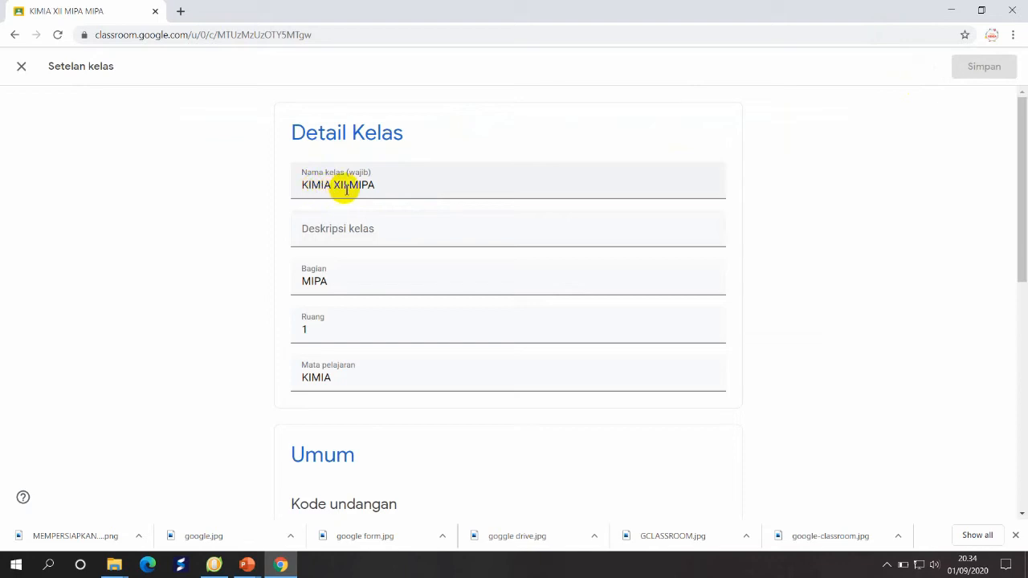
pyautogui.scroll(-4, 355, 193)
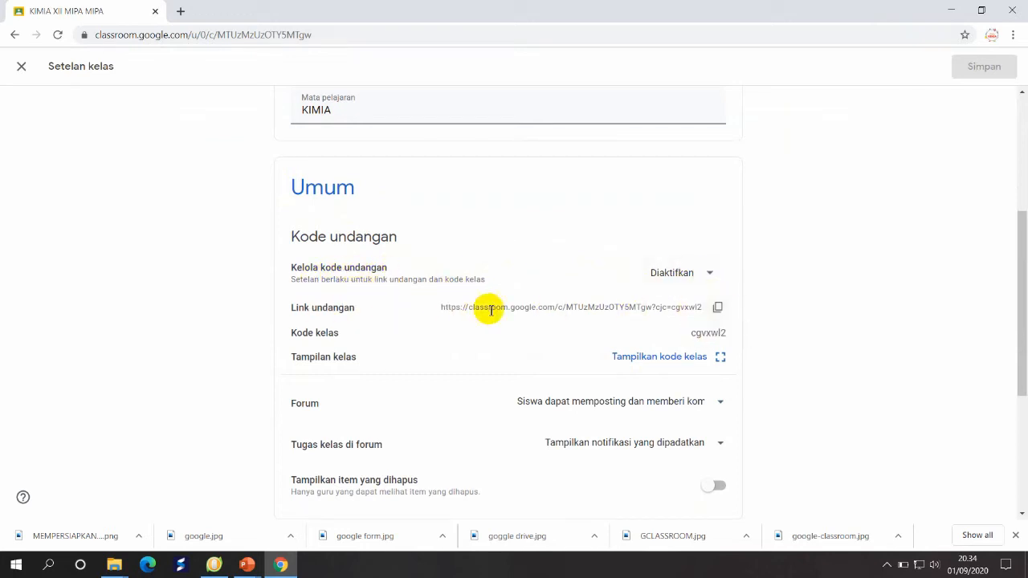
pyautogui.click(719, 309)
pyautogui.click(720, 310)
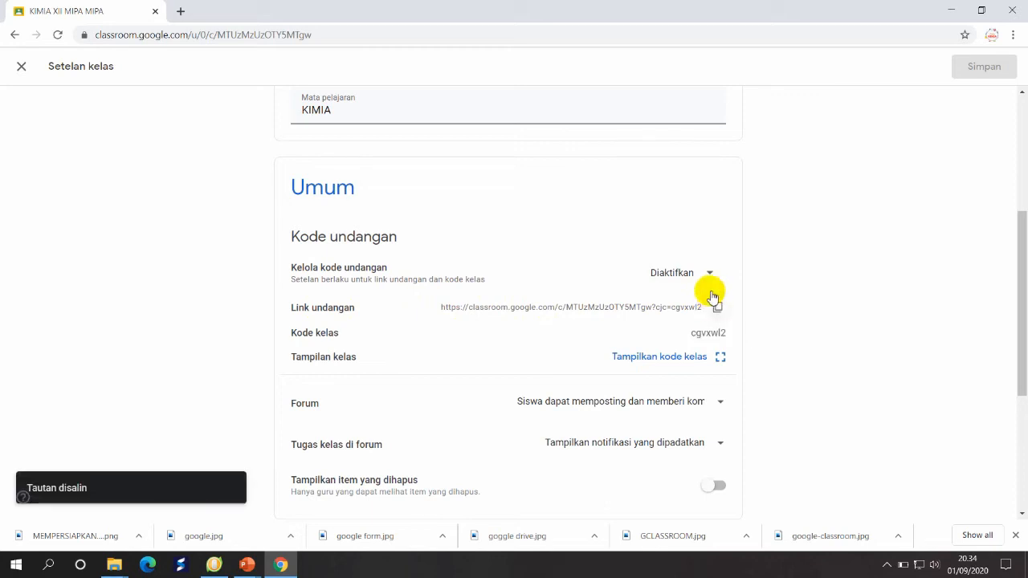
# Look at the options for managing the invitation code and display the class code enlarged.
pyautogui.click(710, 277)
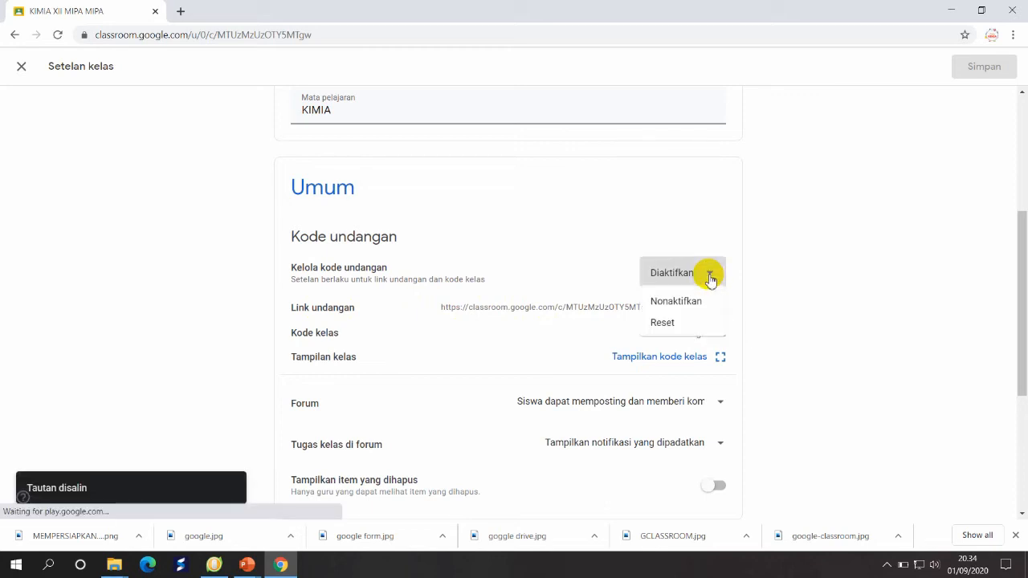
pyautogui.click(711, 274)
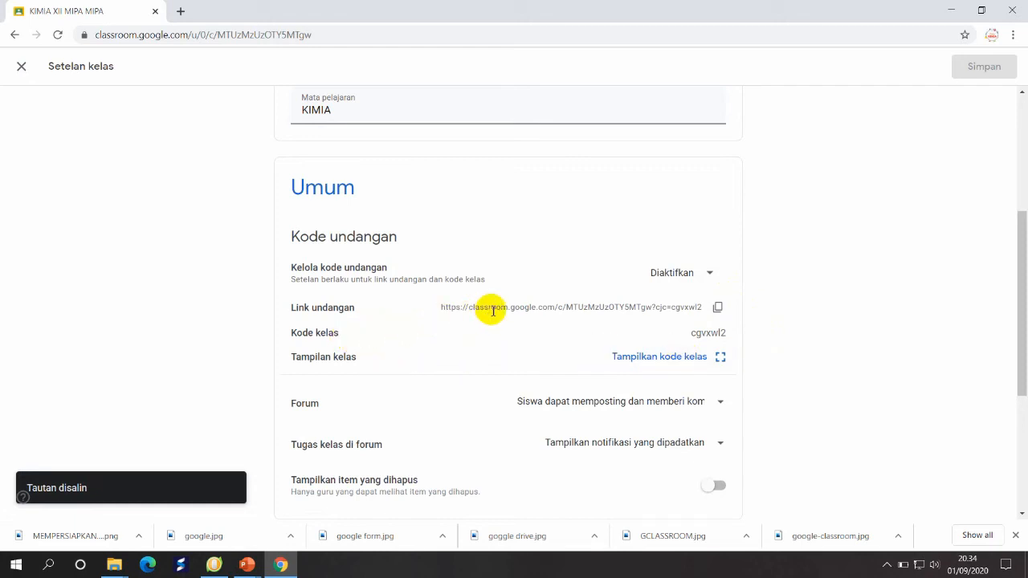
pyautogui.scroll(-1, 489, 310)
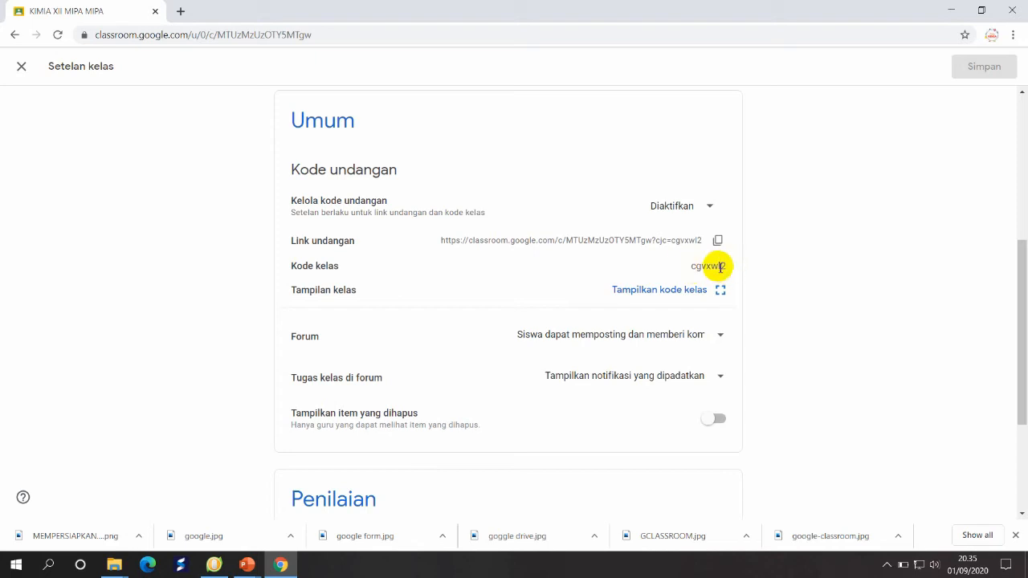
pyautogui.click(722, 290)
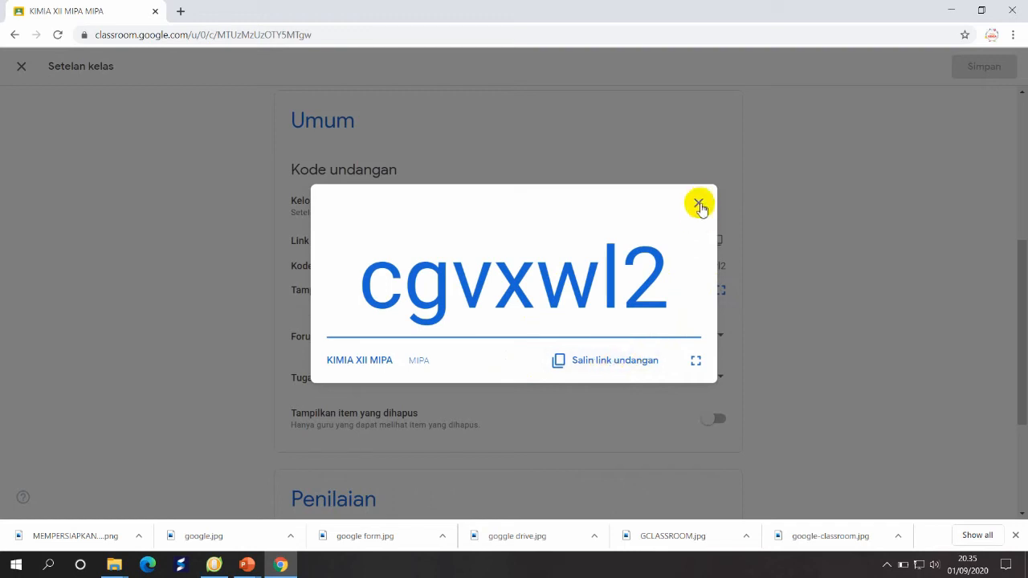
# Close the enlarged class code and look at the student posting and commenting options for the Forum setting.
pyautogui.click(699, 202)
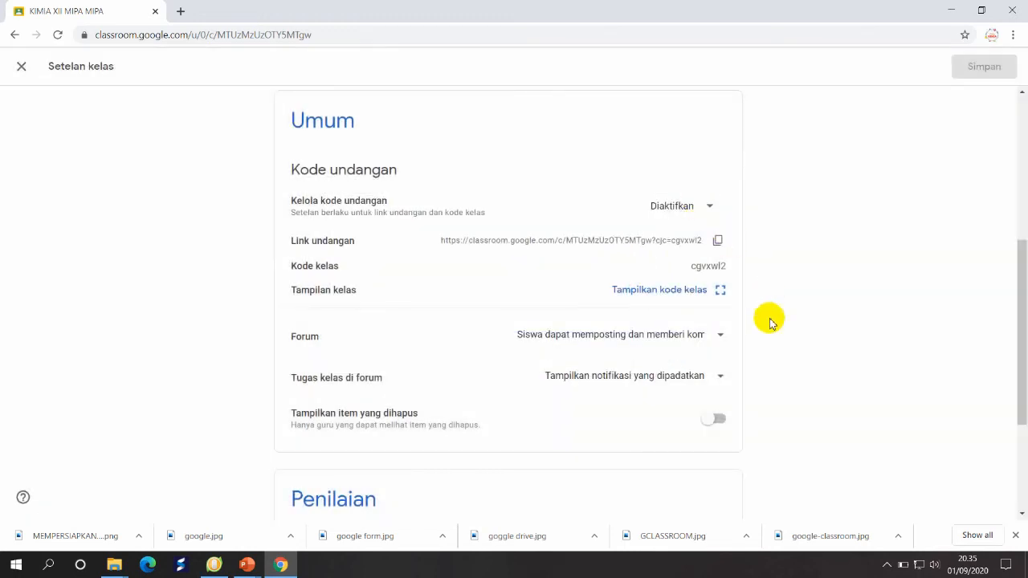
pyautogui.scroll(-3, 792, 309)
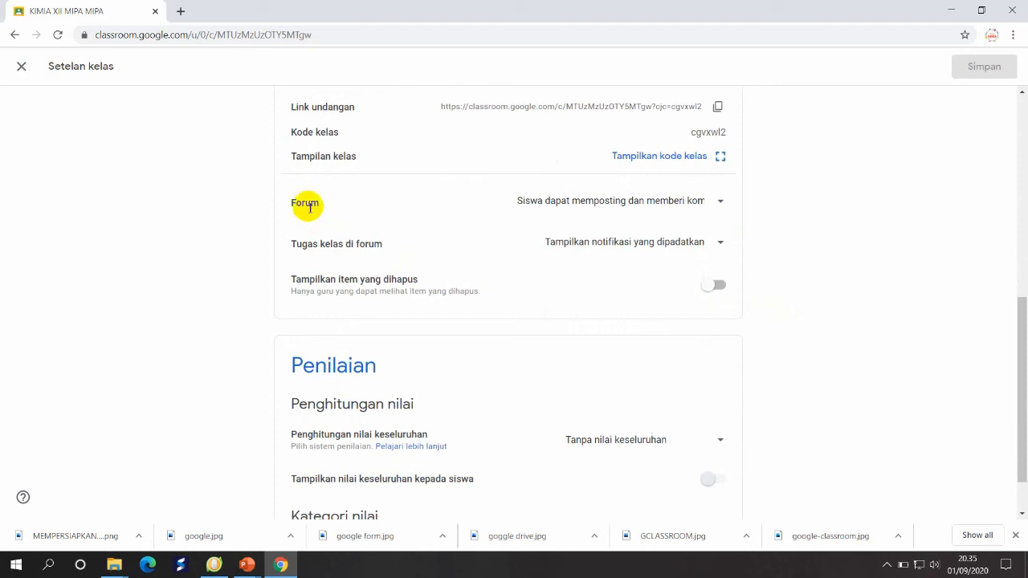
pyautogui.click(721, 203)
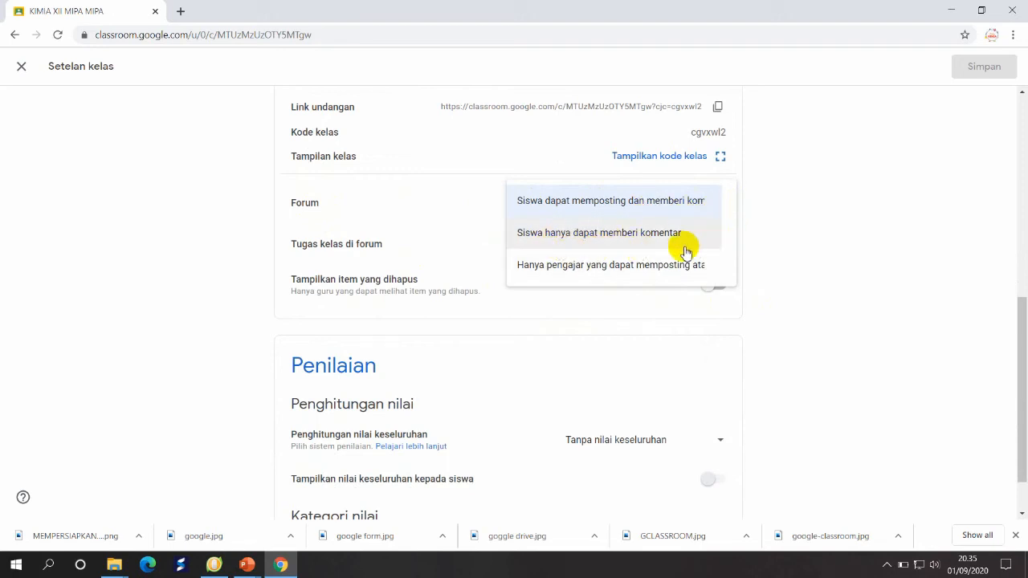
pyautogui.click(781, 257)
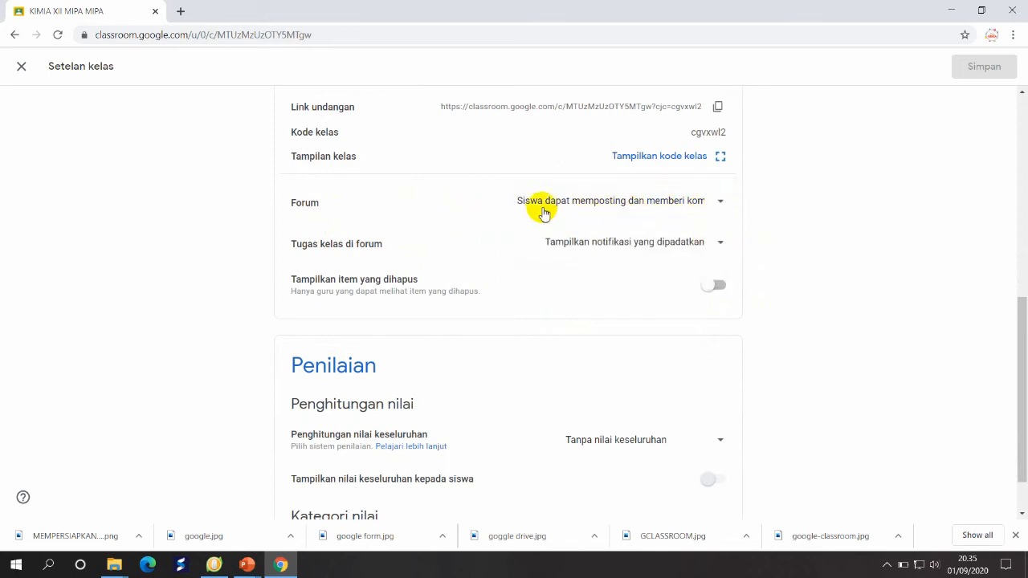
# Set Tugas kelas di forum to Tampilkan lampiran dan detail in the general class settings.
pyautogui.click(718, 245)
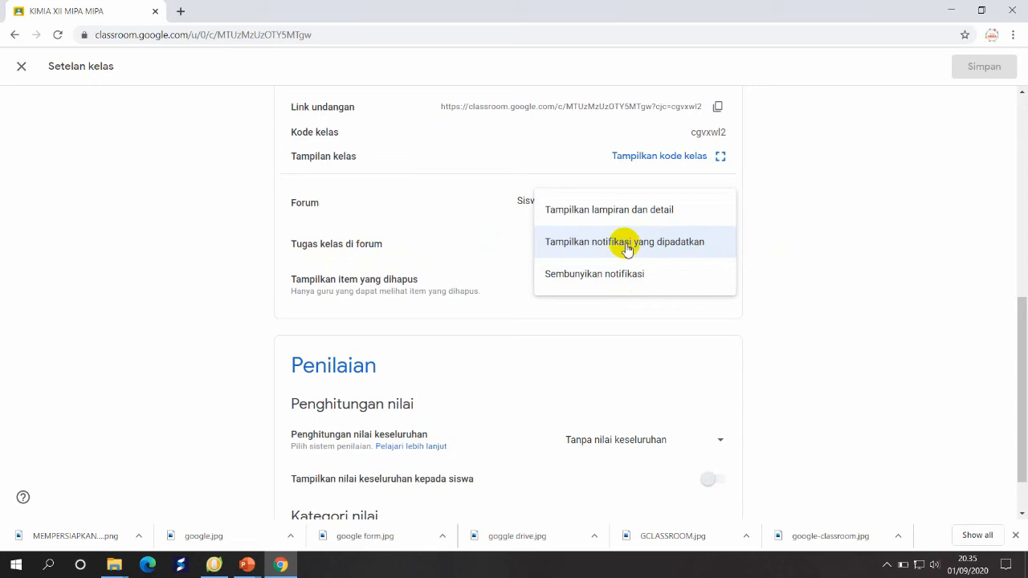
pyautogui.click(764, 241)
pyautogui.click(696, 250)
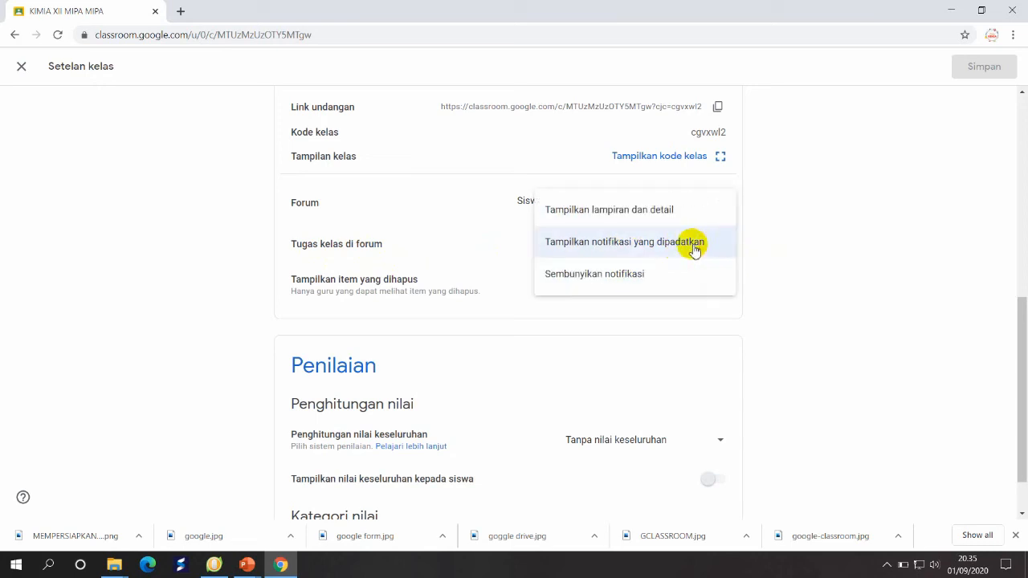
pyautogui.click(615, 222)
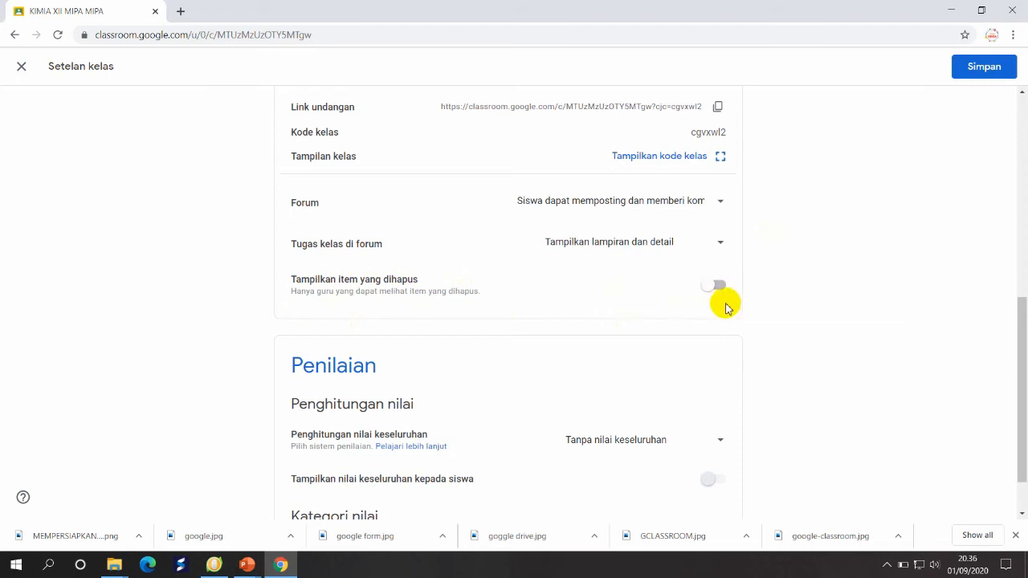
# Try Poin total as the overall grade calculation, and set it back to Tanpa nilai keseluruhan.
pyautogui.scroll(-1, 725, 306)
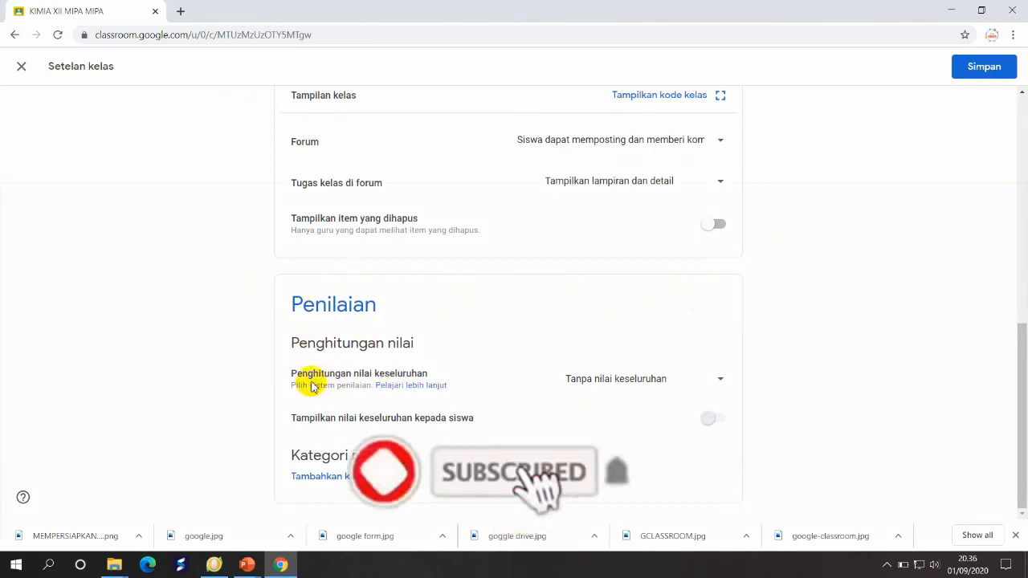
pyautogui.click(720, 381)
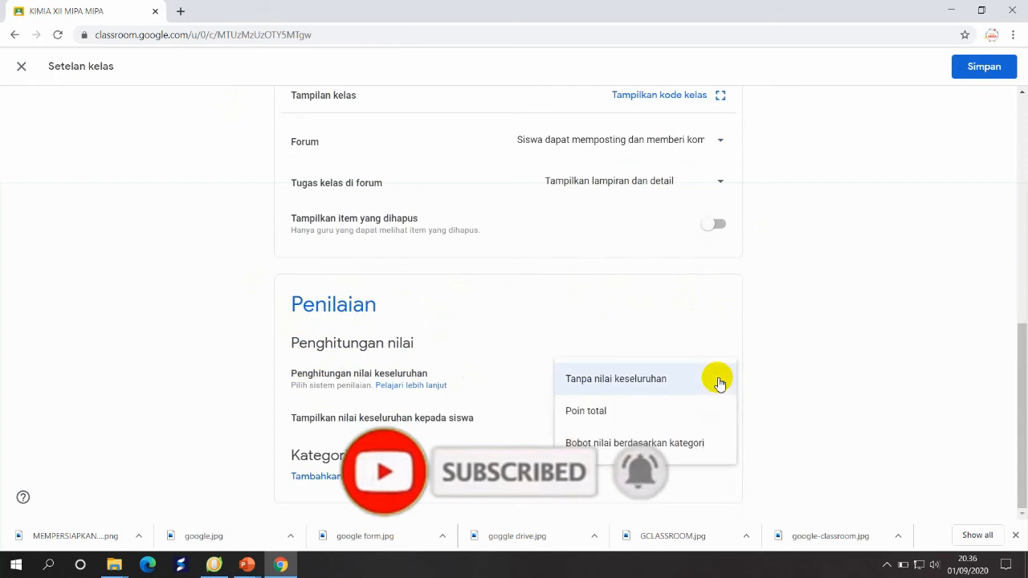
pyautogui.click(720, 383)
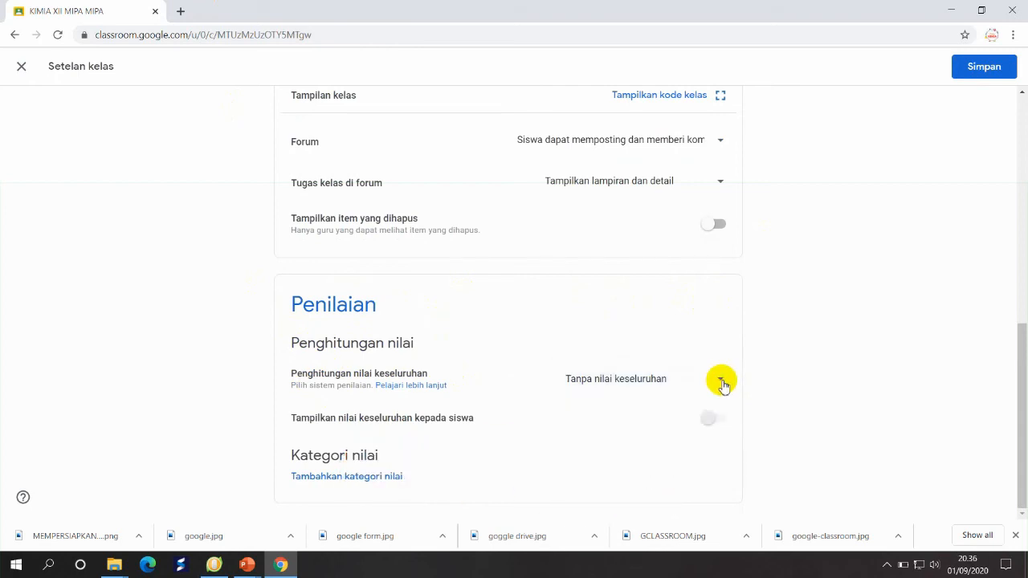
pyautogui.click(723, 384)
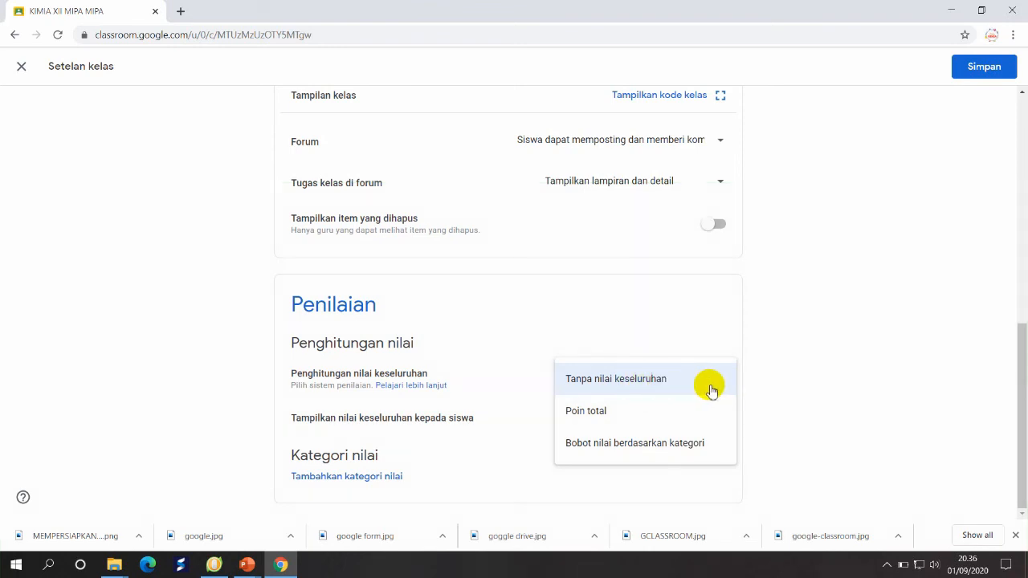
pyautogui.click(597, 423)
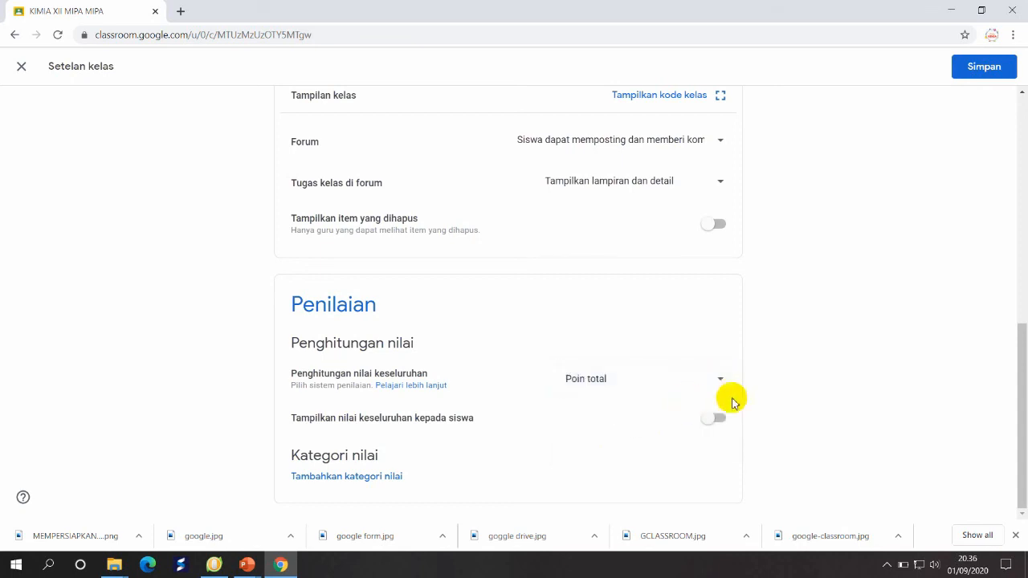
pyautogui.click(718, 383)
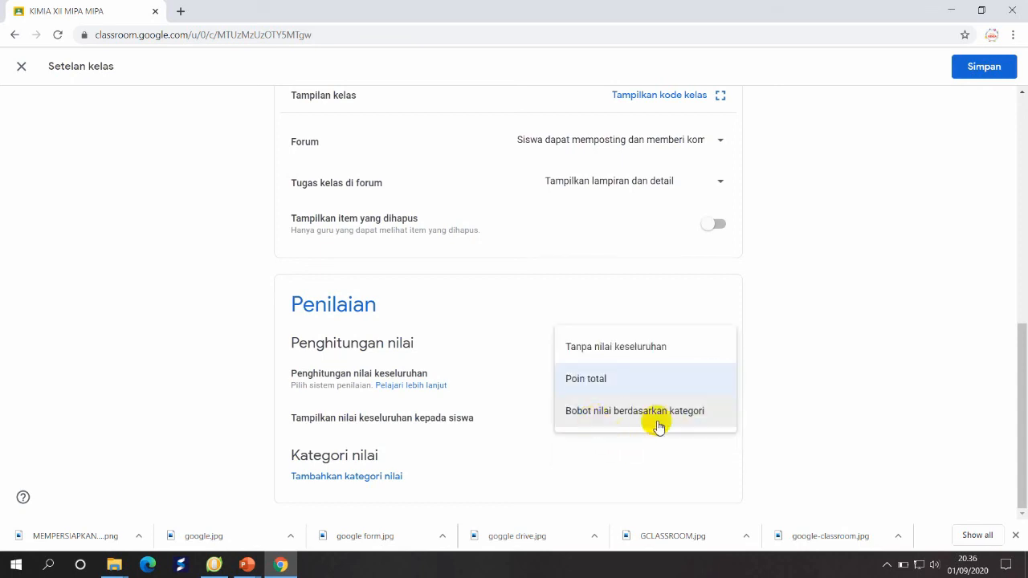
pyautogui.click(642, 359)
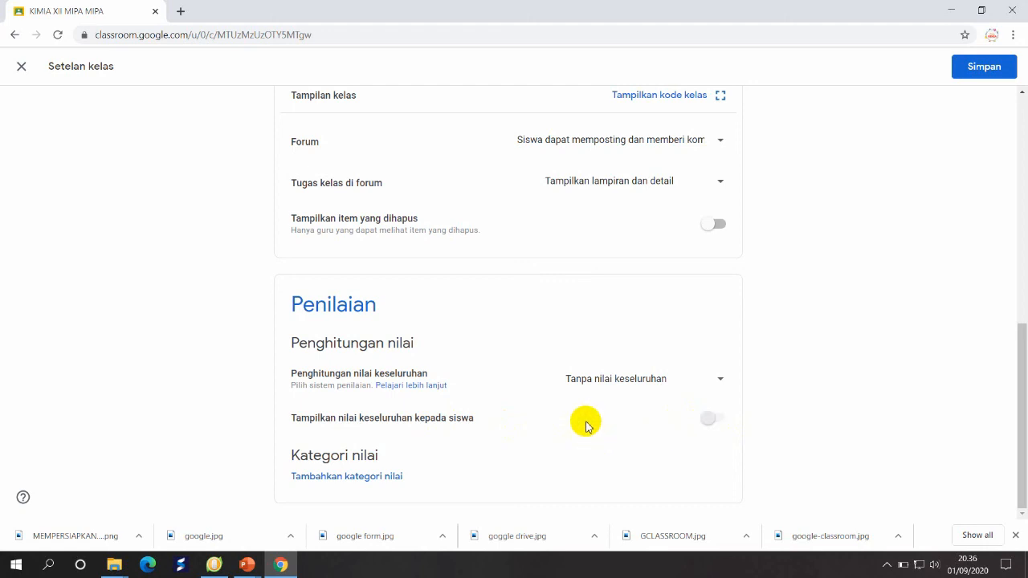
# Return to the class details and save the changed class settings.
pyautogui.scroll(4, 592, 364)
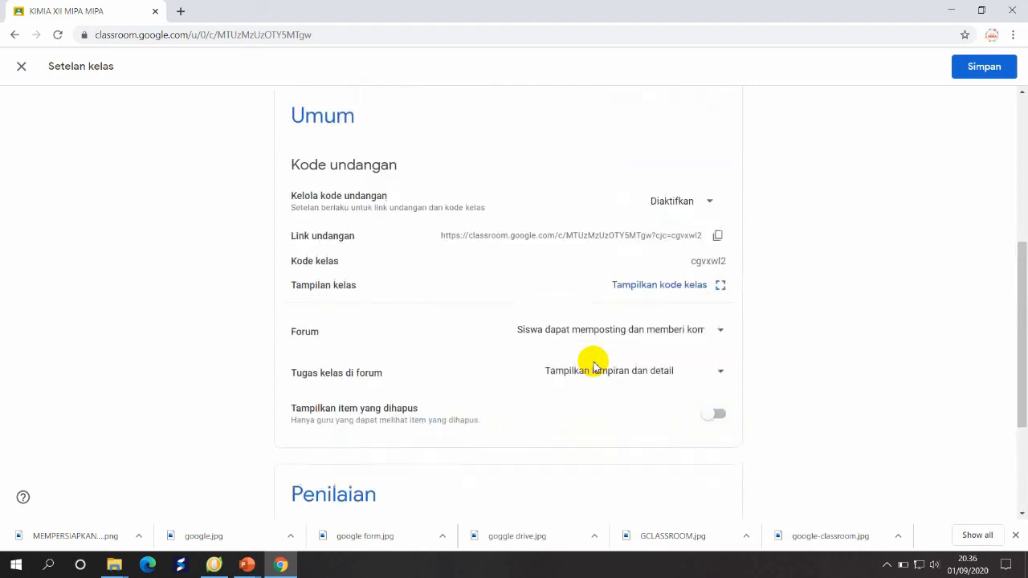
pyautogui.scroll(2, 594, 366)
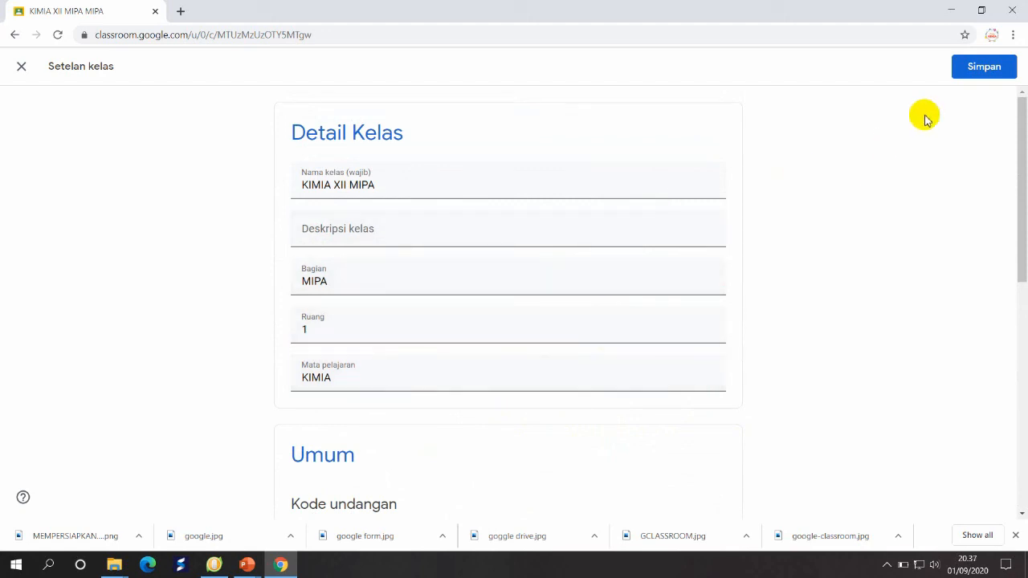
pyautogui.click(990, 69)
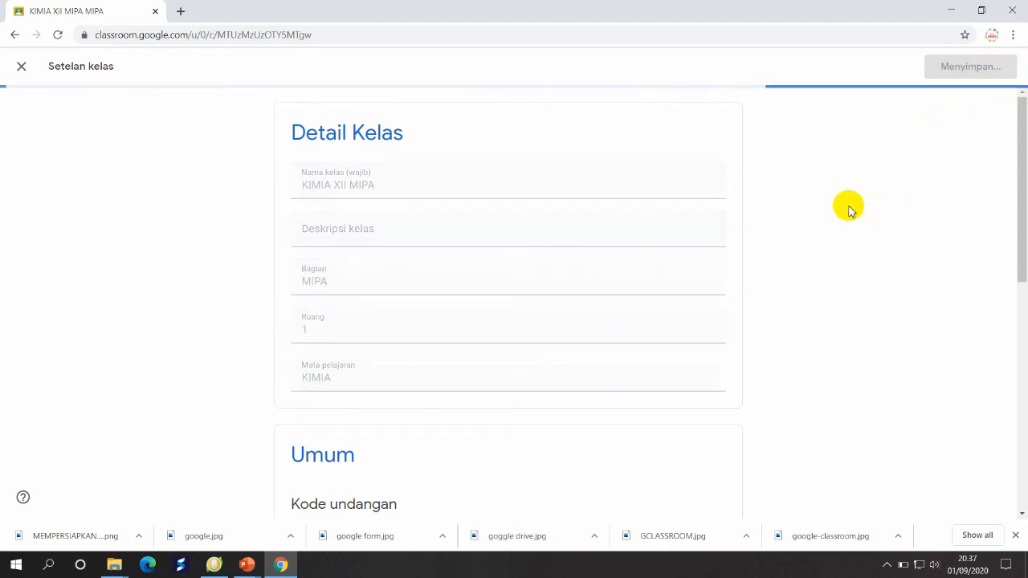